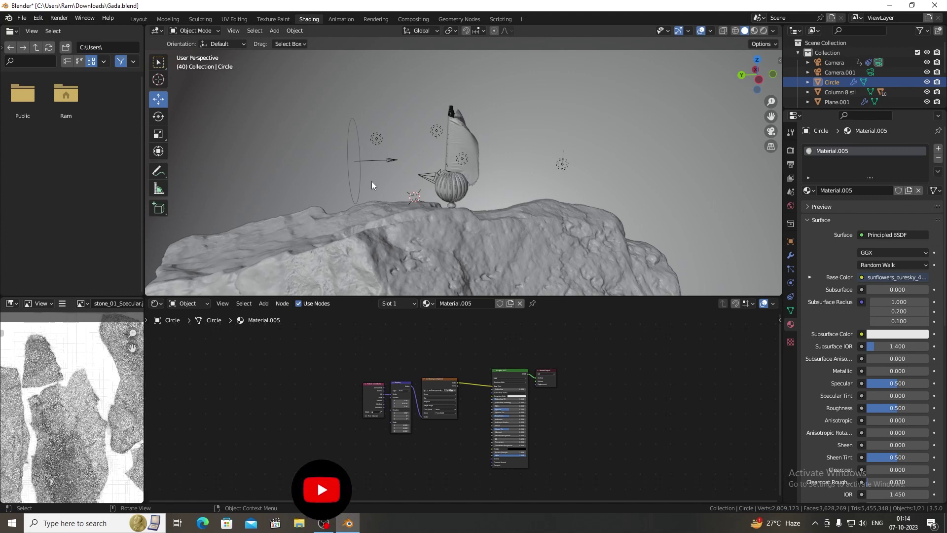
key("KP_Decimal")
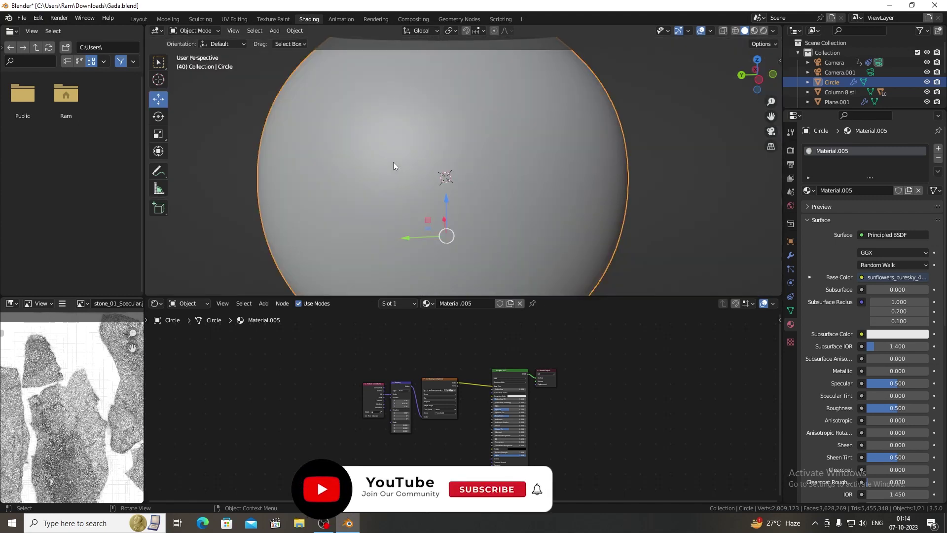
left_click(613, 167)
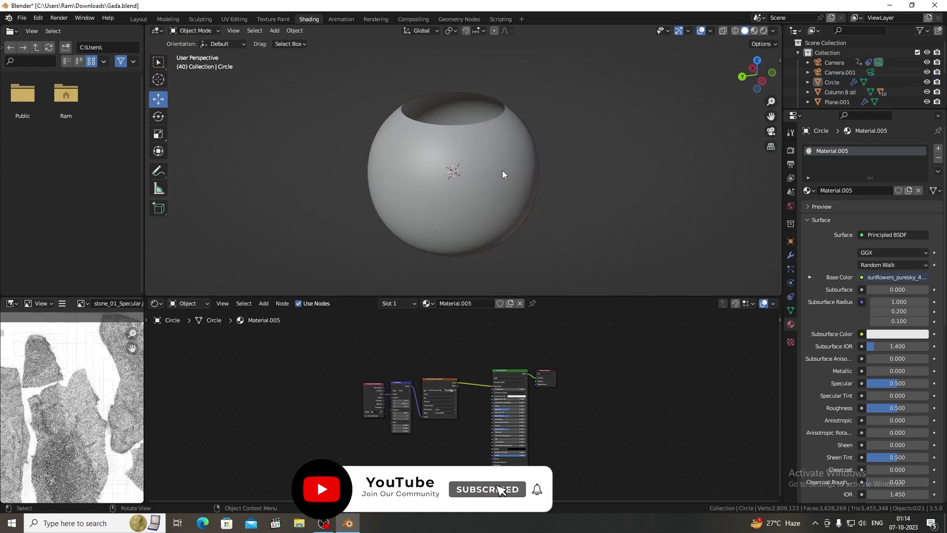
scroll(502, 170, "up", 4)
mouse_move(434, 178)
middle_mouse_down()
mouse_move(486, 208)
mouse_move(362, 183)
mouse_move(414, 196)
mouse_move(368, 114)
middle_mouse_up()
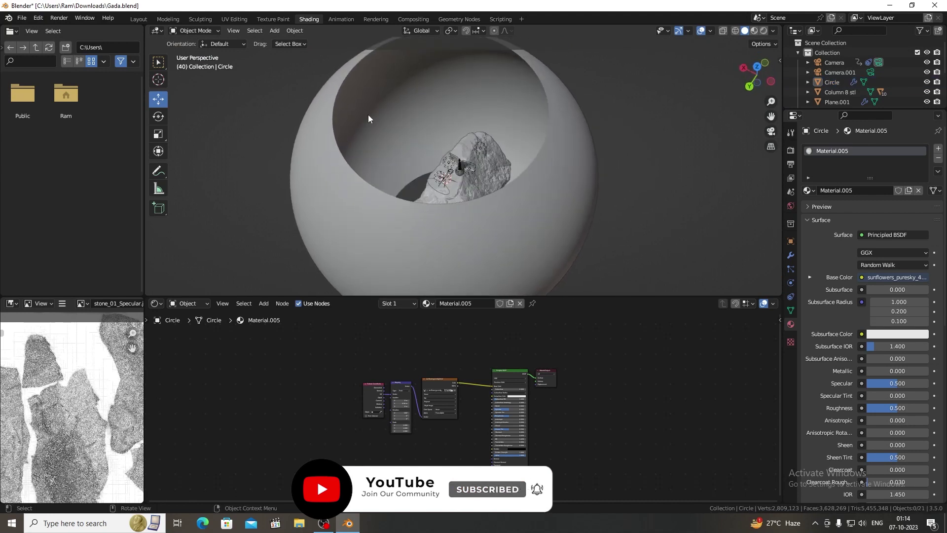
left_click(368, 115)
key("KP_Decimal")
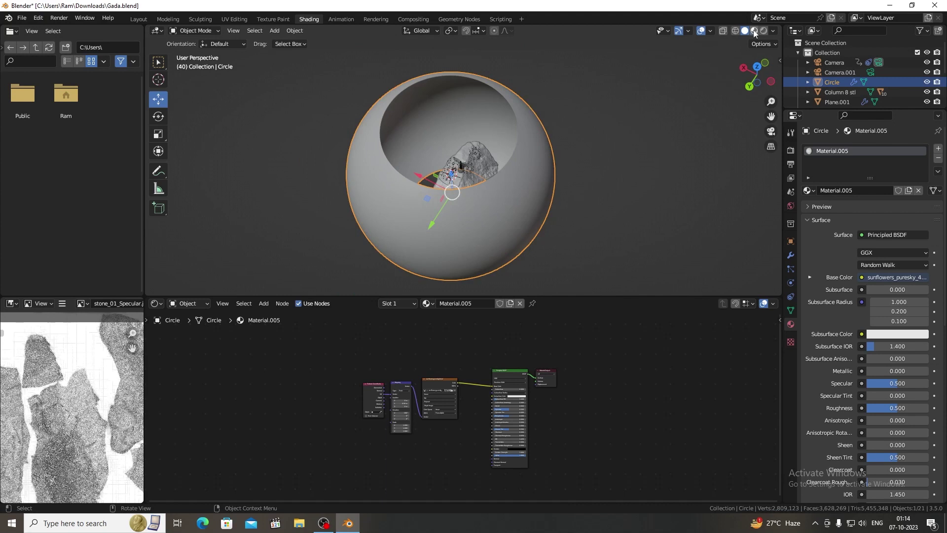
- Switch the viewport to Material Preview and orbit and zoom around the sky sphere
left_click(755, 32)
left_click(610, 146)
mouse_move(447, 188)
middle_mouse_down()
mouse_move(438, 157)
mouse_move(420, 157)
middle_mouse_up()
scroll(423, 162, "up", 2)
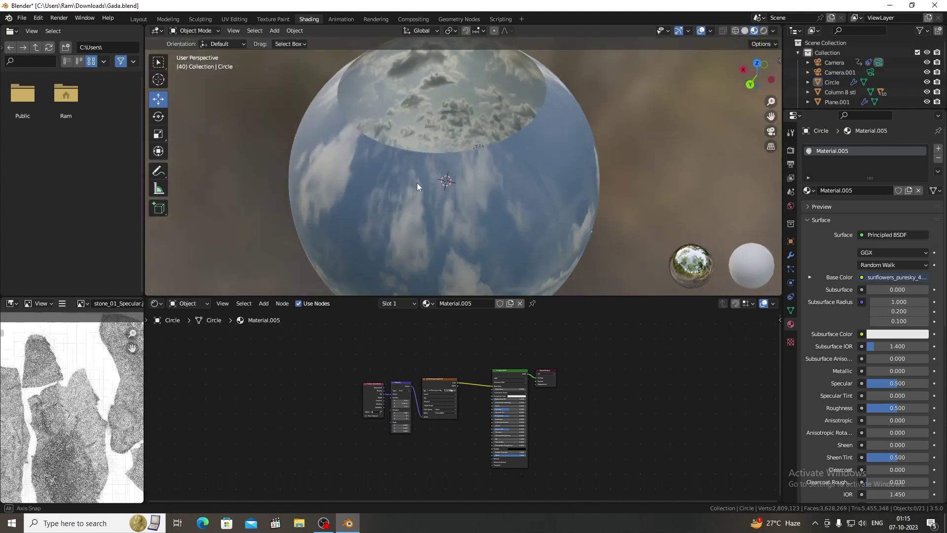
scroll(417, 183, "up", 3)
scroll(427, 124, "up", 3)
scroll(346, 139, "down", 3)
- Orbit around the Circle sky sphere and select it
mouse_move(384, 155)
middle_mouse_down()
mouse_move(378, 88)
mouse_move(414, 59)
mouse_move(466, 109)
mouse_move(430, 98)
mouse_move(411, 149)
mouse_move(415, 187)
middle_mouse_up()
scroll(415, 187, "down", 3)
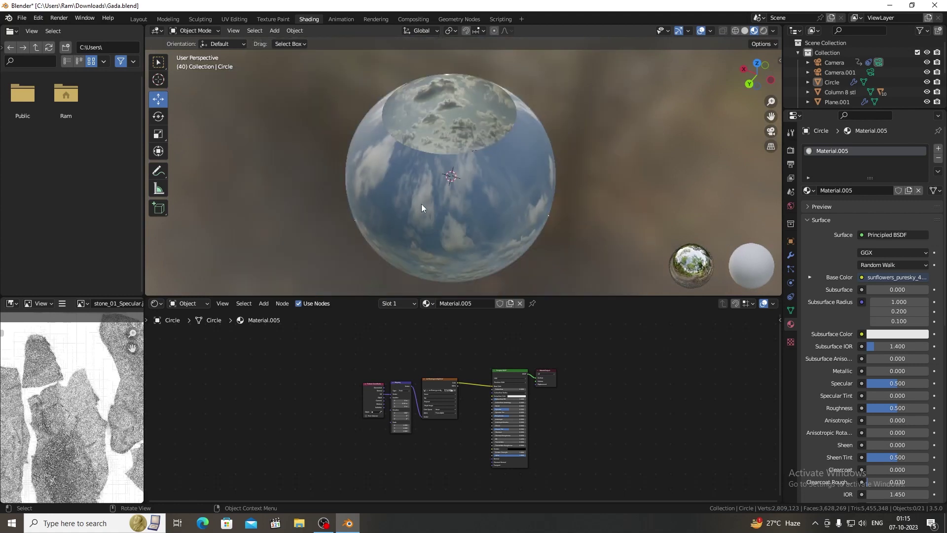
scroll(421, 204, "up", 1)
left_click(441, 290)
scroll(448, 345, "up", 2)
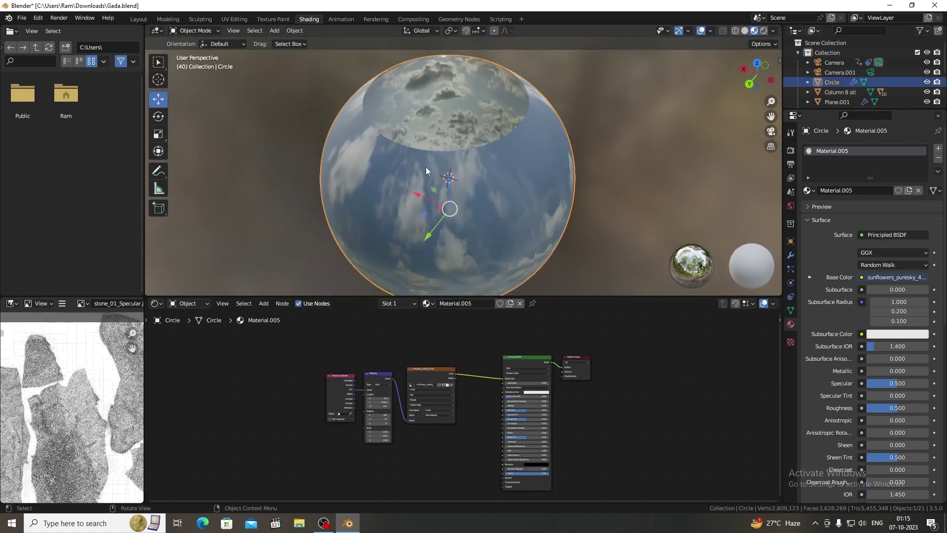
- Hide the Circle sky sphere and select the rock to show its material
key("h")
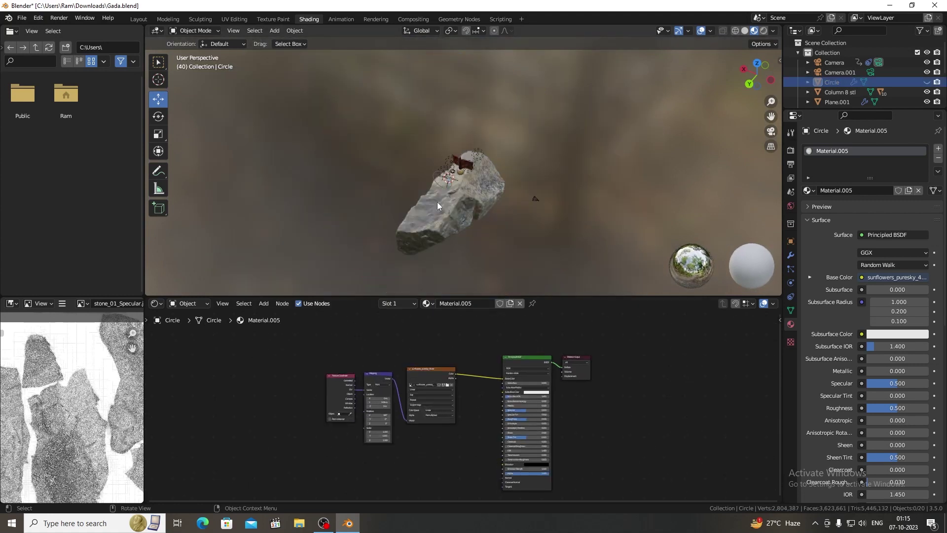
mouse_move(434, 181)
middle_mouse_down()
mouse_move(483, 166)
mouse_move(406, 182)
middle_mouse_up()
scroll(451, 182, "up", 3)
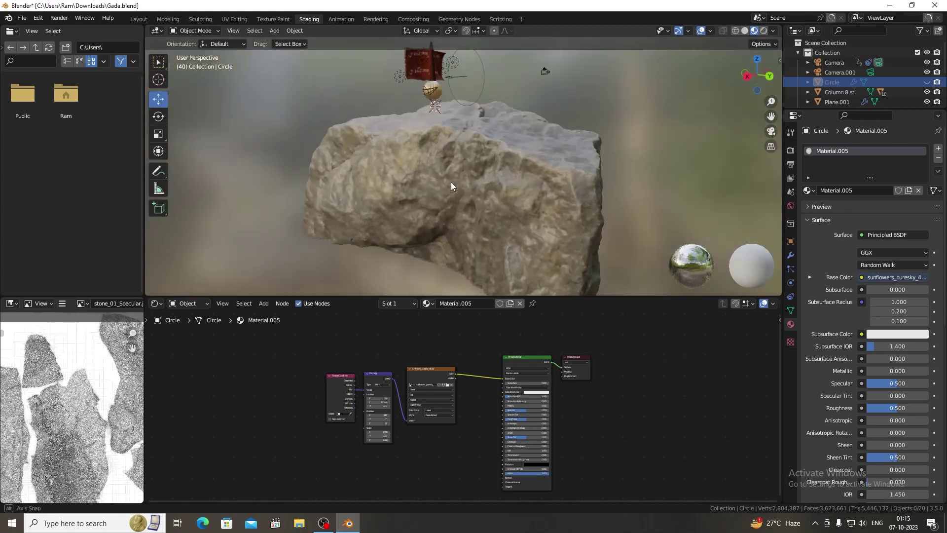
left_click(447, 171)
scroll(365, 385, "up", 3)
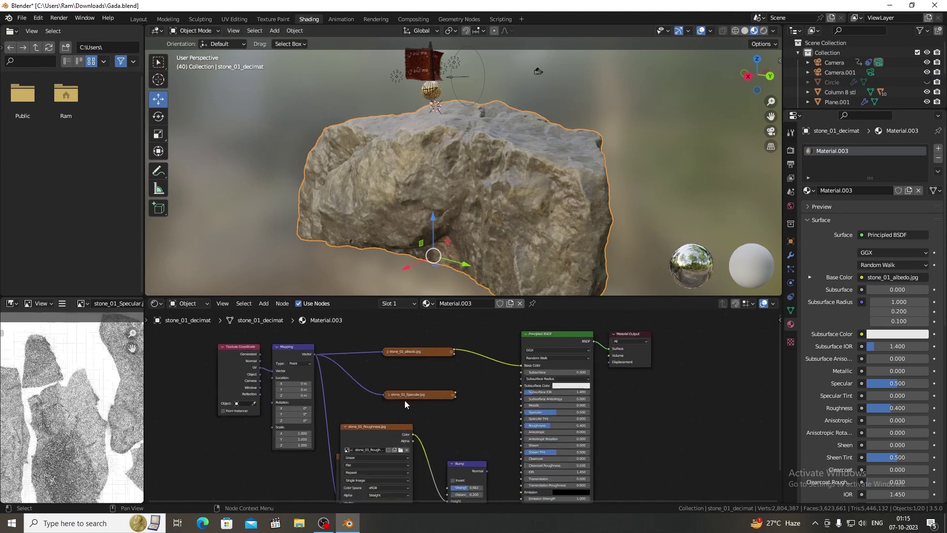
- Expand and collapse the rock's specular and albedo image texture nodes
left_click(378, 393)
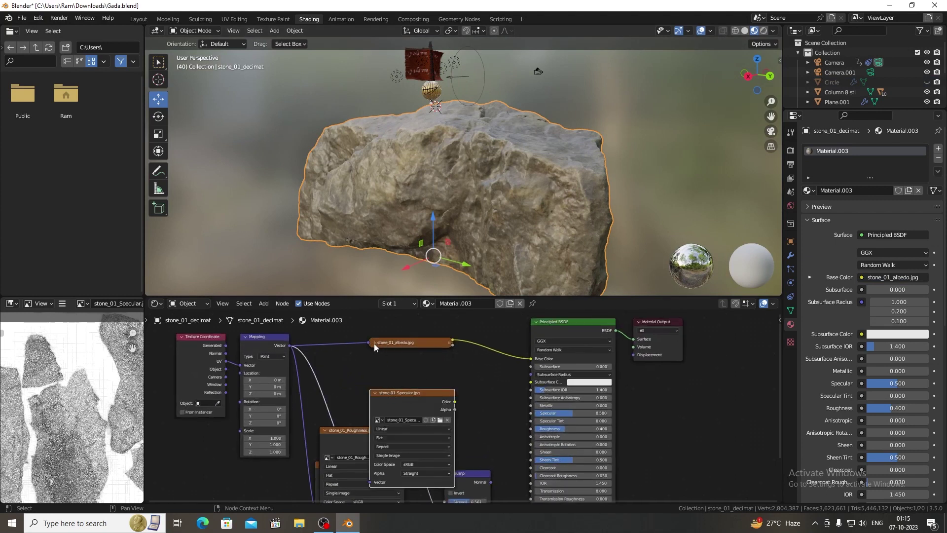
left_click(373, 343)
left_click(373, 342)
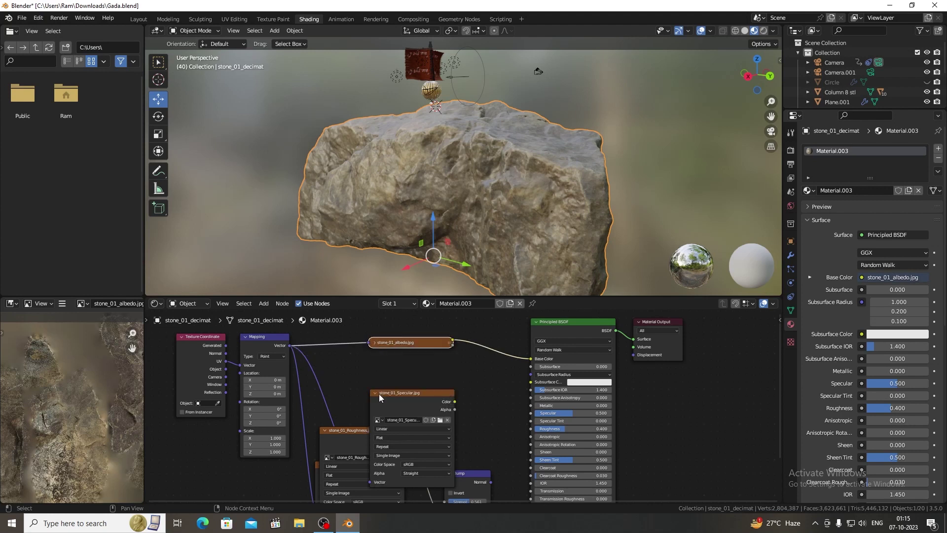
left_click(403, 392)
- Hide the rock and orbit the view toward the mace head and flag
key("h")
key("Delete")
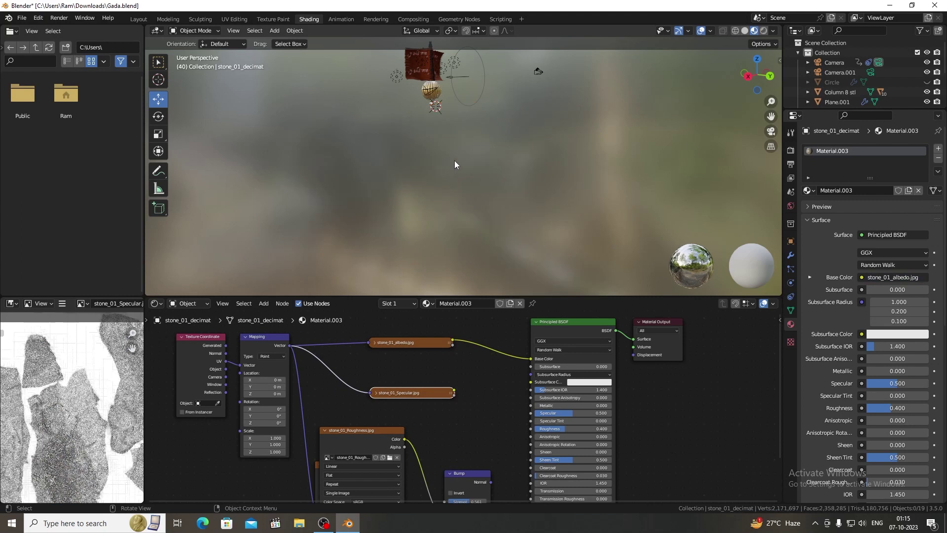
scroll(449, 150, "up", 2)
middle_click_drag(482, 237, 409, 133)
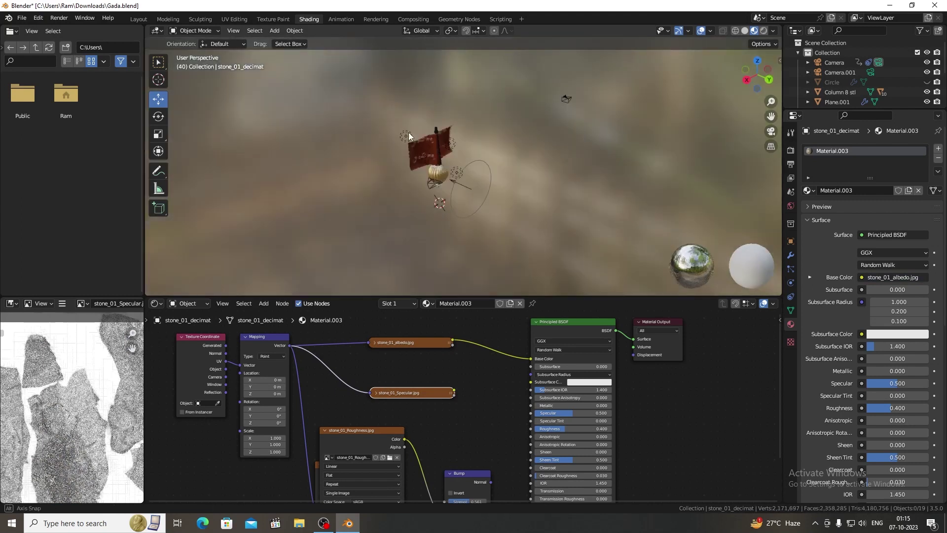
scroll(433, 171, "up", 3)
mouse_move(434, 171)
middle_mouse_down()
mouse_move(406, 180)
mouse_move(503, 192)
middle_mouse_up()
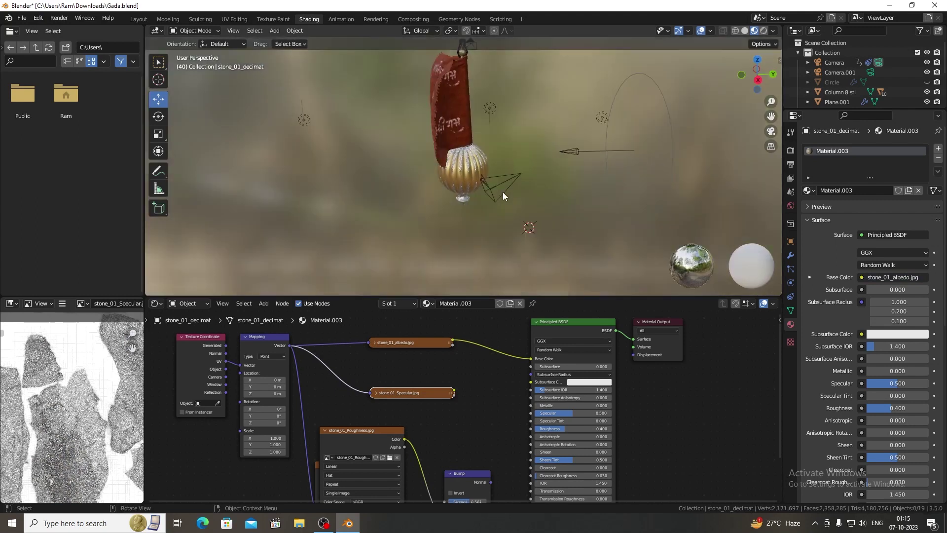
scroll(397, 196, "up", 3)
scroll(460, 192, "down", 2)
mouse_move(396, 196)
middle_mouse_down()
mouse_move(473, 188)
mouse_move(379, 204)
mouse_move(419, 197)
mouse_move(368, 225)
mouse_move(417, 222)
middle_mouse_up()
- Select the mace column, then the flag Plane.001 to show its Mix Shader material
left_click(473, 187)
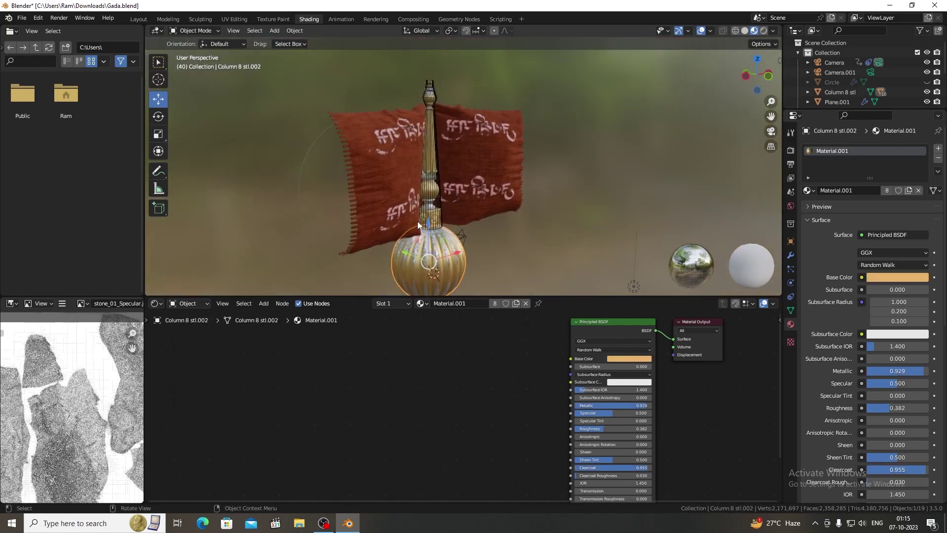
scroll(435, 175, "up", 2)
scroll(451, 164, "up", 1)
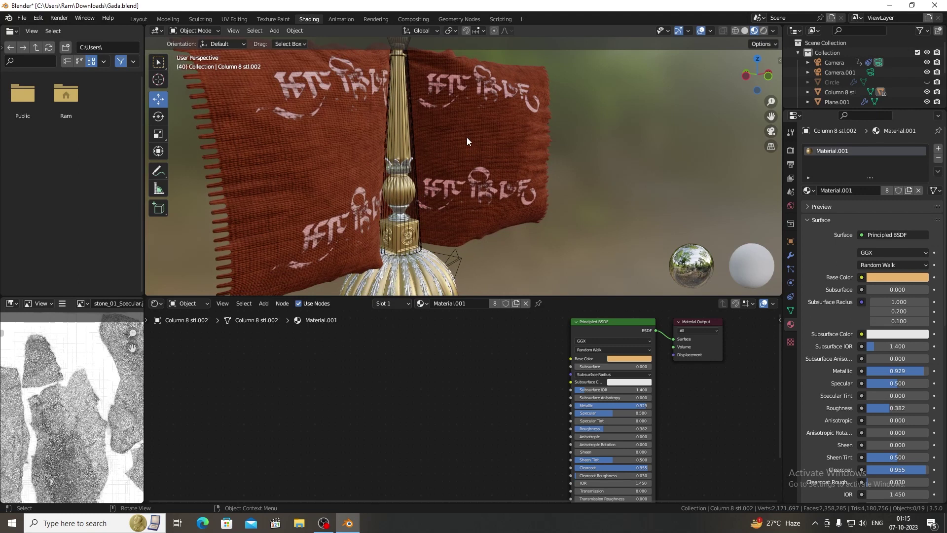
scroll(386, 175, "down", 4)
left_click(385, 176)
middle_click_drag(386, 175, 468, 192)
scroll(507, 170, "up", 2)
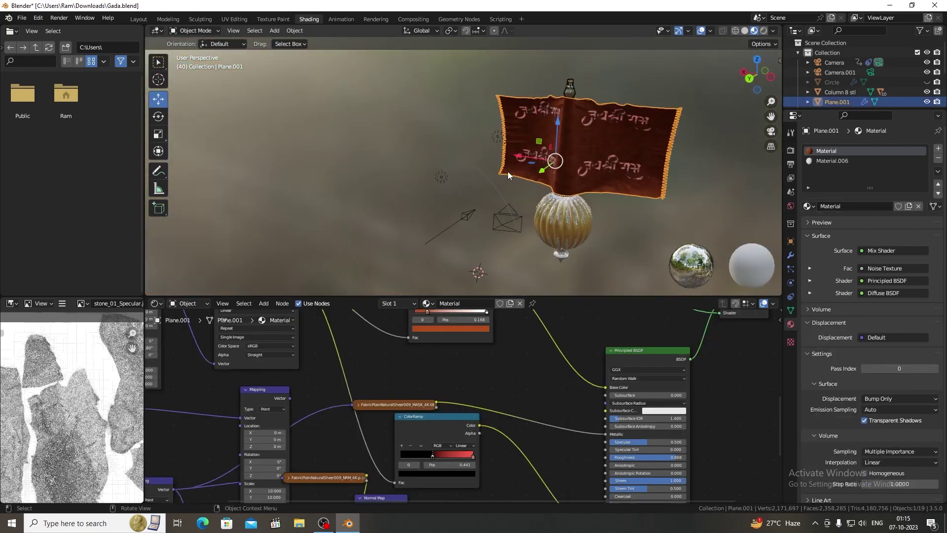
scroll(541, 177, "up", 2)
mouse_move(516, 169)
middle_mouse_down()
mouse_move(470, 171)
mouse_move(478, 205)
mouse_move(484, 185)
mouse_move(339, 201)
mouse_move(489, 199)
mouse_move(450, 181)
middle_mouse_up()
scroll(478, 204, "up", 3)
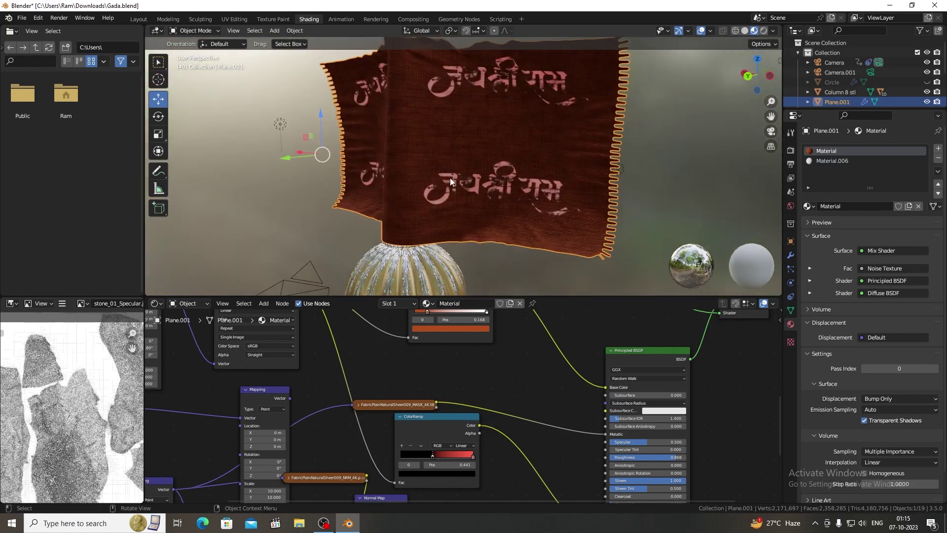
scroll(408, 187, "down", 2)
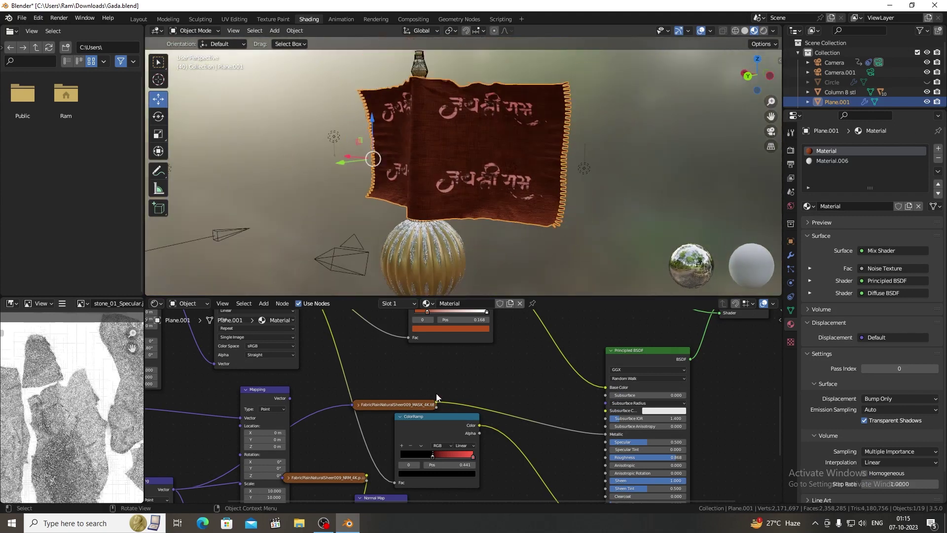
scroll(508, 376, "down", 3)
scroll(497, 382, "down", 3)
scroll(493, 391, "up", 1)
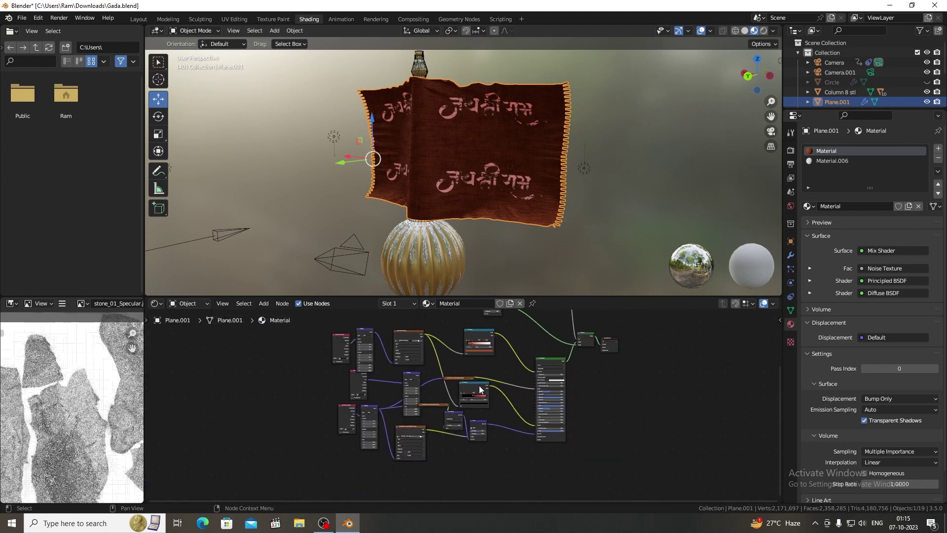
scroll(478, 386, "up", 2)
scroll(461, 415, "up", 1)
scroll(468, 409, "up", 2)
- Rearrange the flag's normal texture and Normal Map nodes, checking the Bump and displacement nodes
middle_click_drag(469, 409, 527, 439)
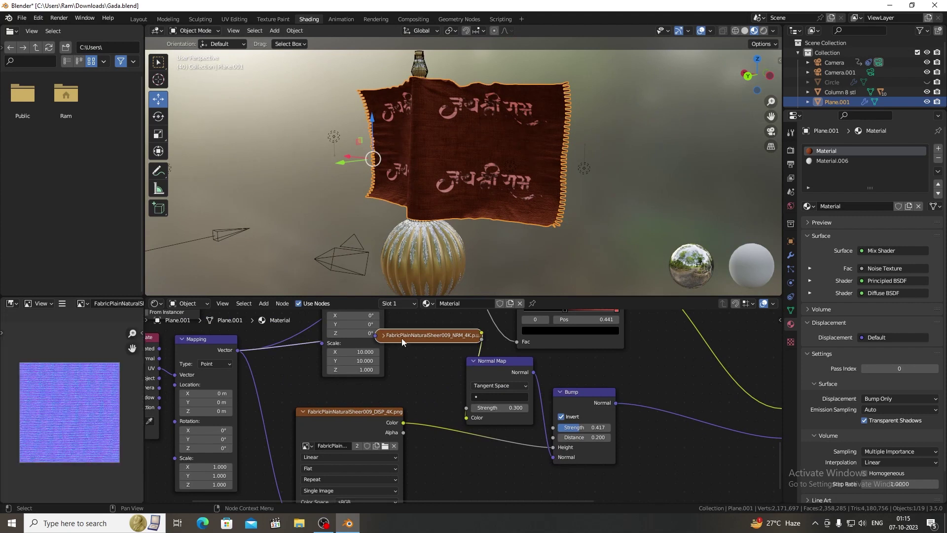
left_click_drag(402, 338, 359, 384)
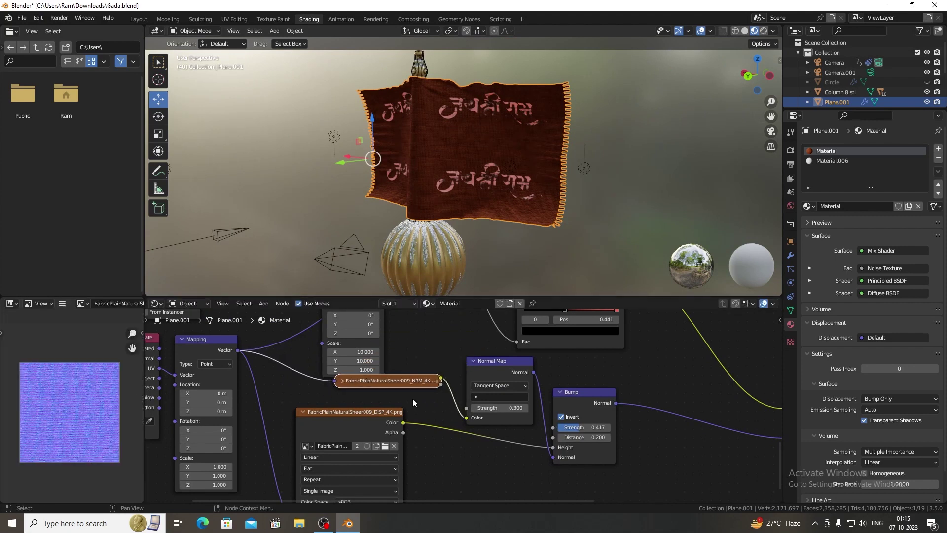
left_click_drag(492, 367, 490, 366)
left_click(562, 391)
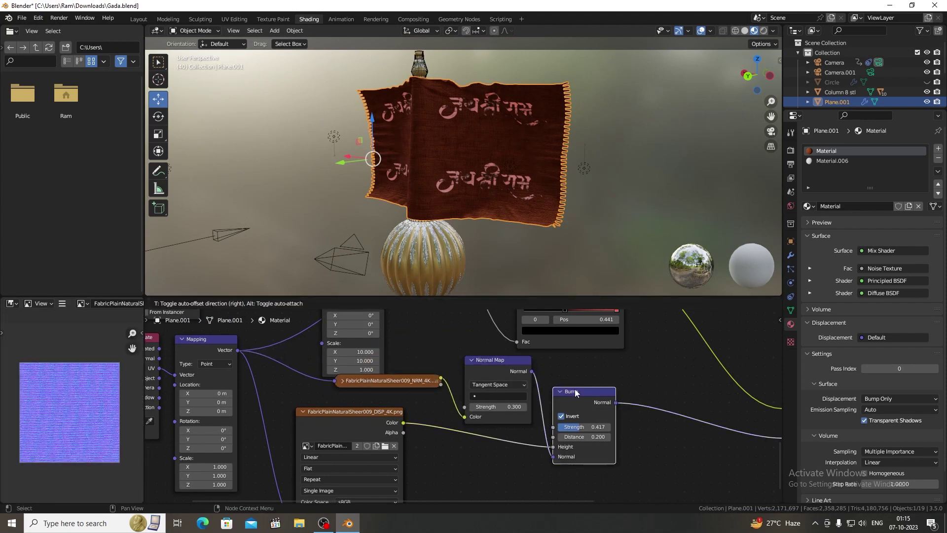
middle_click_drag(346, 416, 348, 379)
left_click(352, 387)
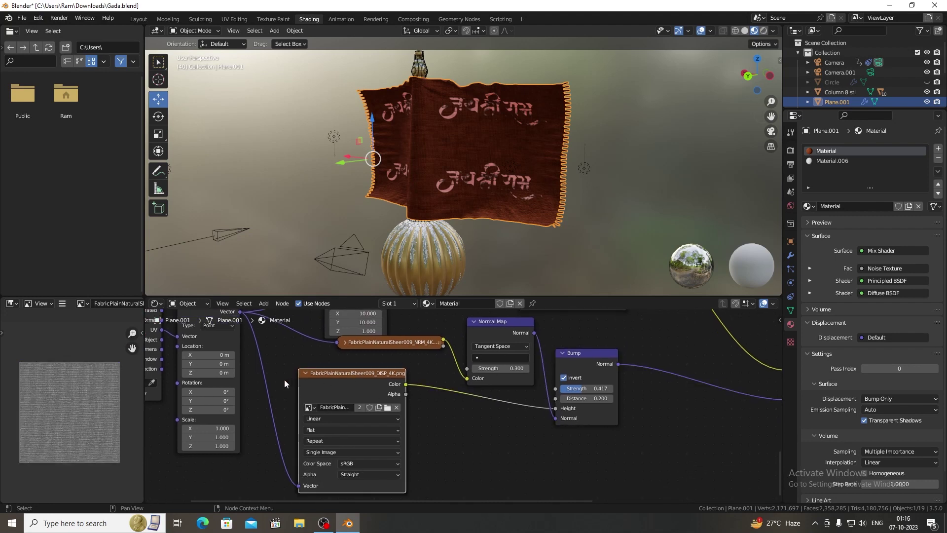
middle_click_drag(446, 391, 308, 453)
scroll(308, 452, "down", 1)
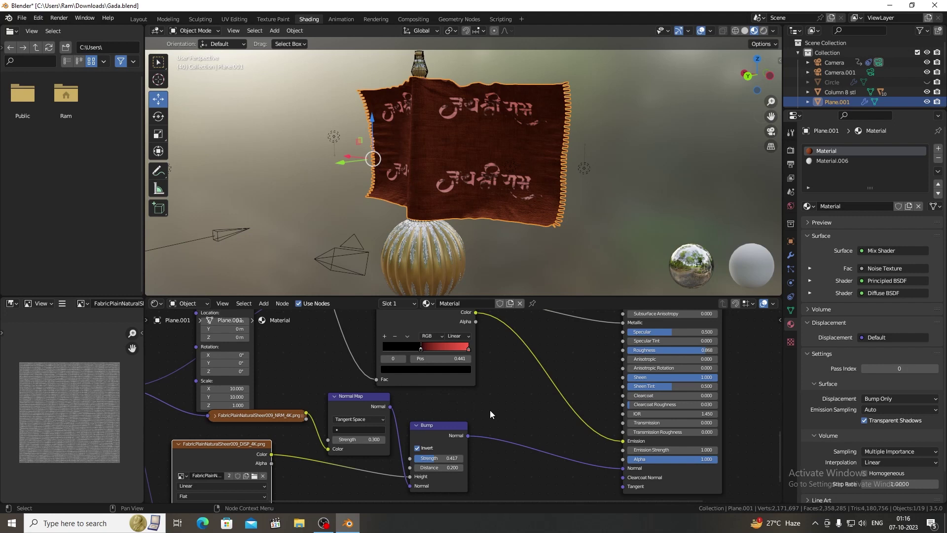
- Select the Jay Shree Ram Image Texture node to preview the flag's lettering image
middle_click_drag(491, 410, 494, 389)
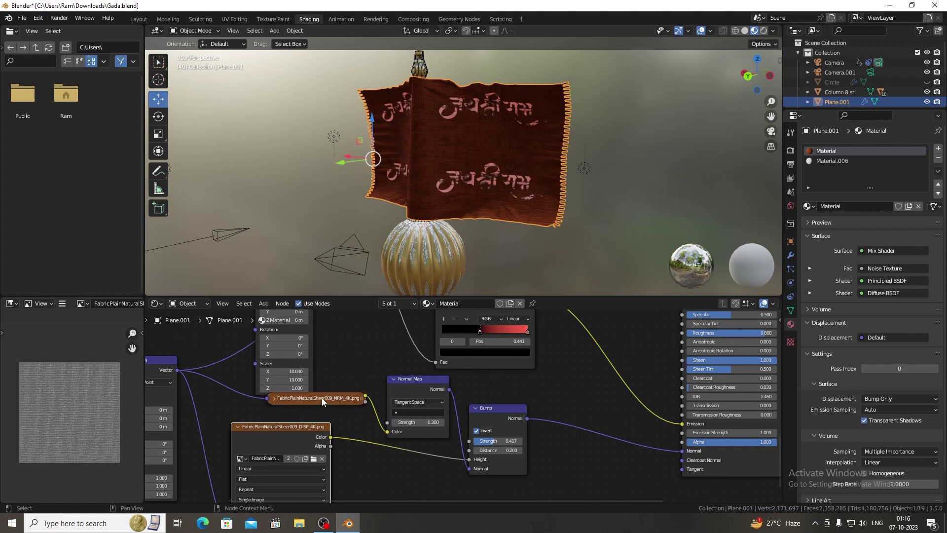
left_click(337, 399)
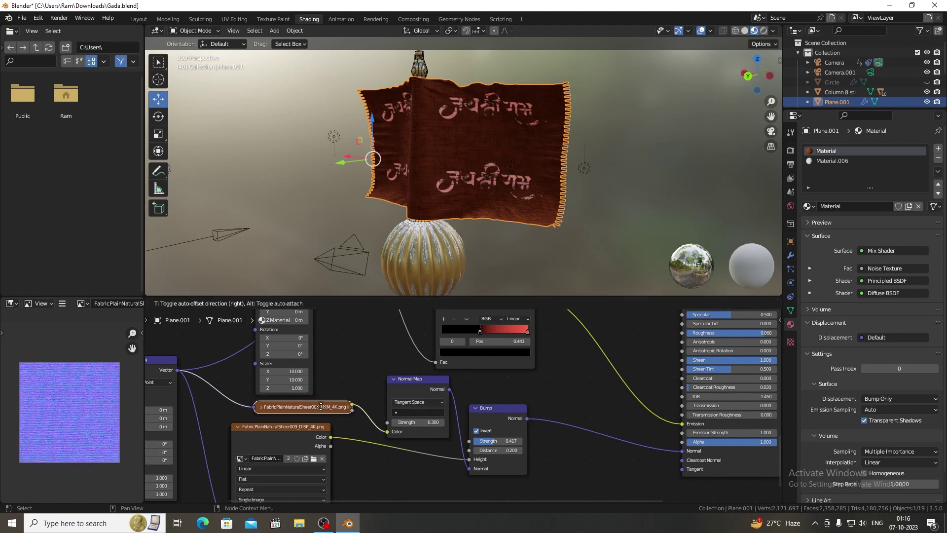
middle_click_drag(355, 350, 296, 456)
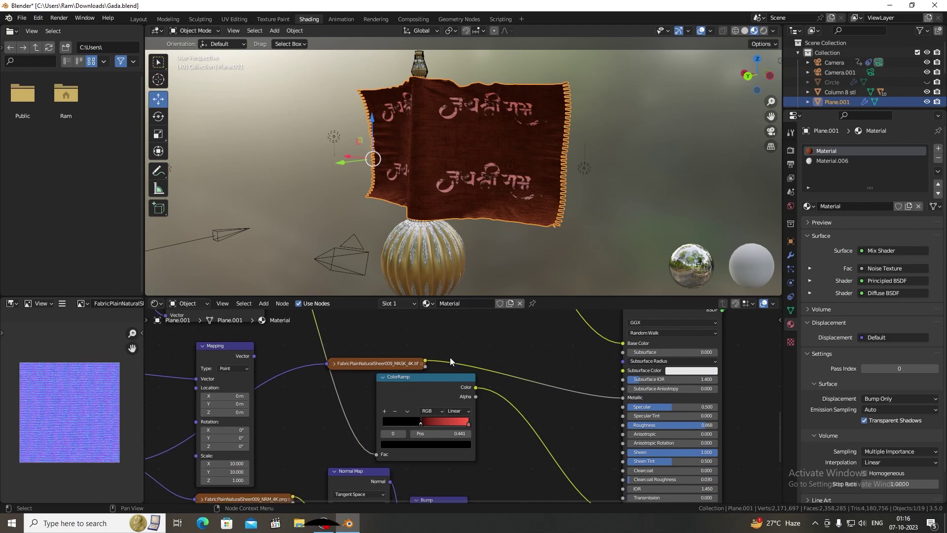
scroll(451, 358, "down", 2)
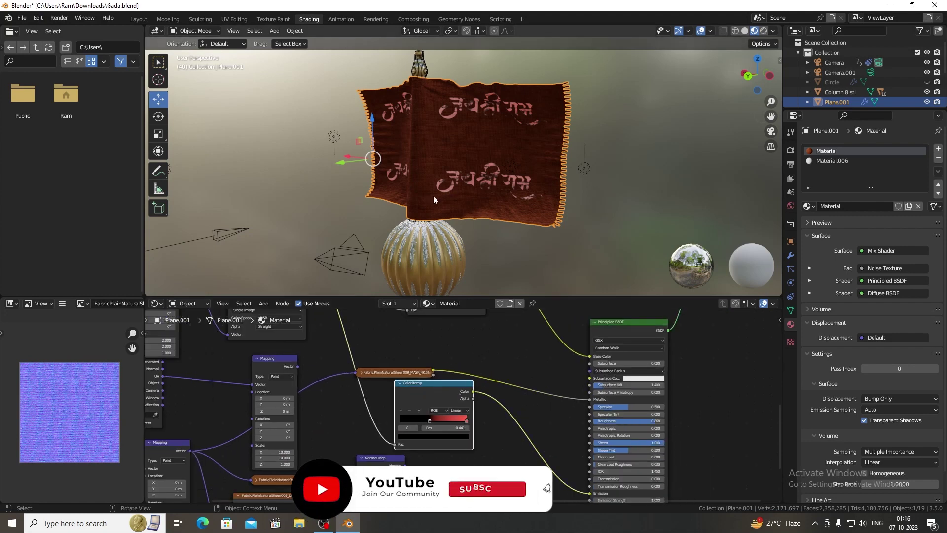
scroll(446, 370, "up", 2)
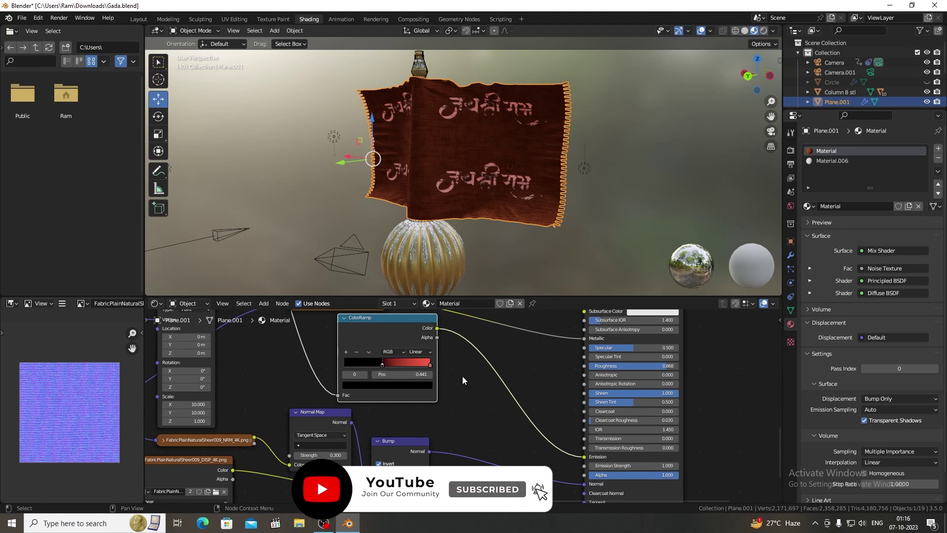
middle_click_drag(463, 377, 570, 494)
mouse_move(367, 349)
middle_mouse_down()
mouse_move(418, 393)
mouse_move(384, 417)
middle_mouse_up()
left_click(330, 370)
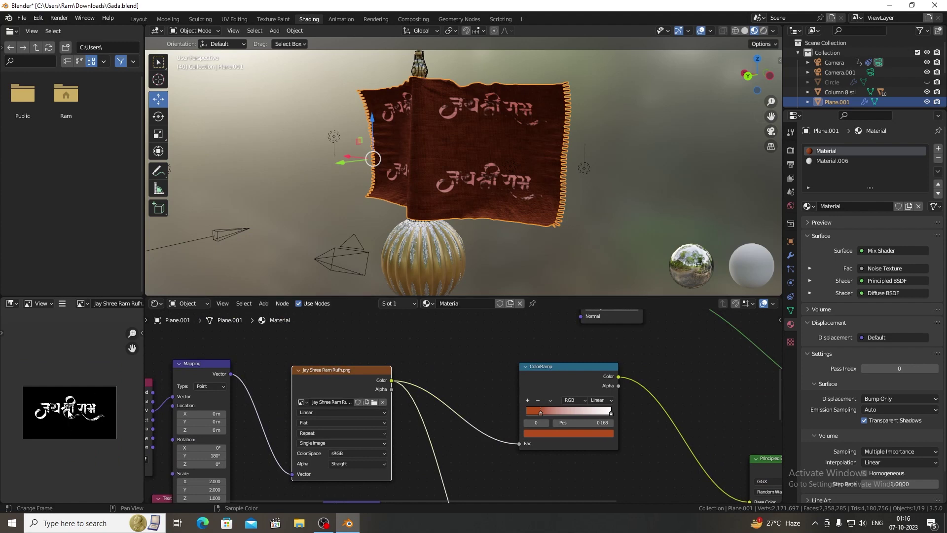
- Pan along the chain through the ColorRamp to the Mix Shader and Material Output nodes
middle_click_drag(436, 374, 327, 357)
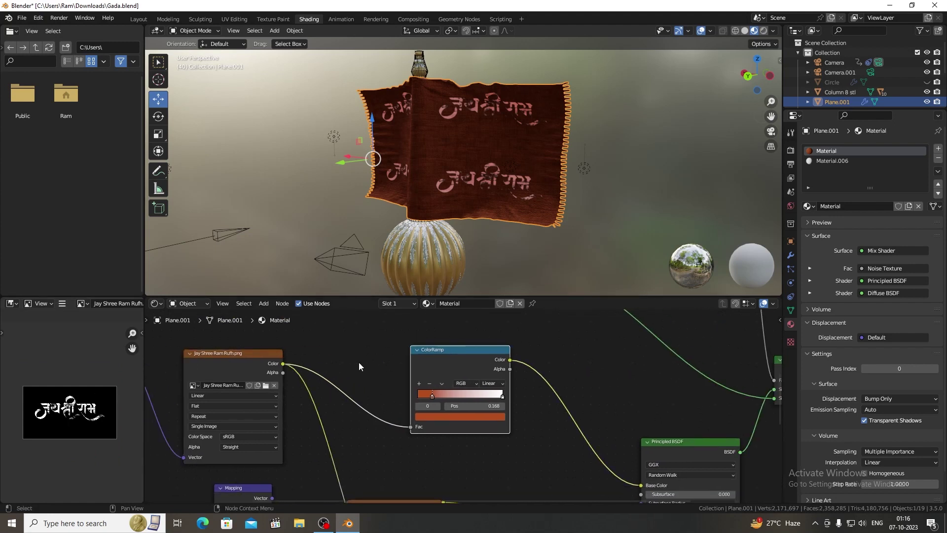
mouse_move(705, 432)
middle_mouse_down()
mouse_move(612, 388)
mouse_move(533, 494)
middle_mouse_up()
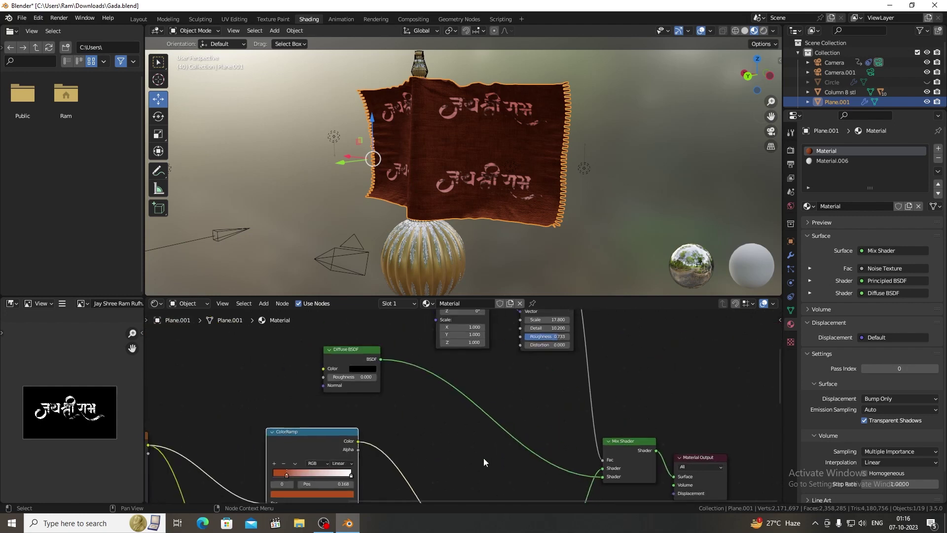
middle_click_drag(483, 458, 475, 476)
mouse_move(622, 463)
middle_mouse_down()
mouse_move(550, 372)
mouse_move(590, 449)
mouse_move(511, 418)
middle_mouse_up()
scroll(550, 372, "up", 1)
scroll(506, 139, "up", 1)
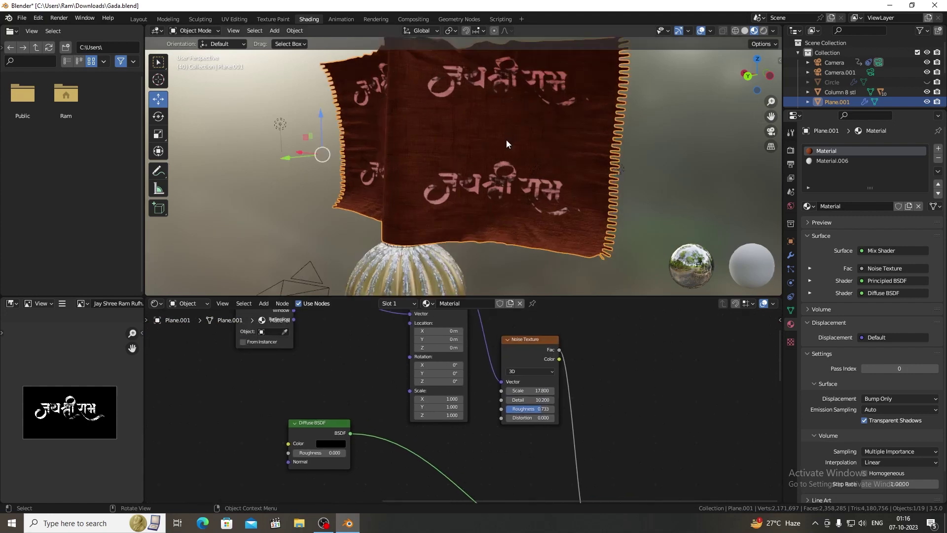
scroll(457, 145, "up", 1)
scroll(473, 144, "up", 3)
mouse_move(473, 143)
middle_mouse_down()
mouse_move(447, 110)
mouse_move(426, 118)
mouse_move(442, 125)
middle_mouse_up()
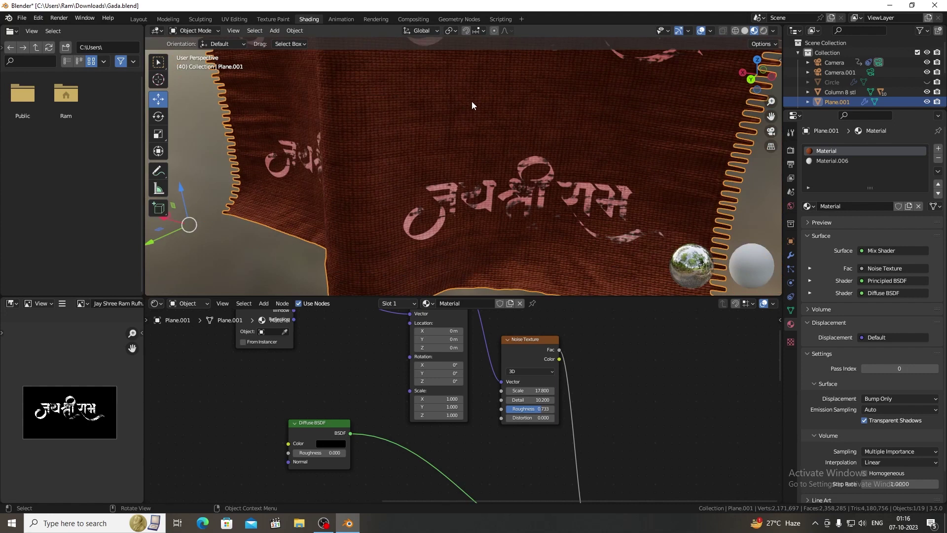
mouse_move(583, 168)
middle_mouse_down()
mouse_move(516, 170)
mouse_move(487, 138)
middle_mouse_up()
scroll(495, 137, "down", 3)
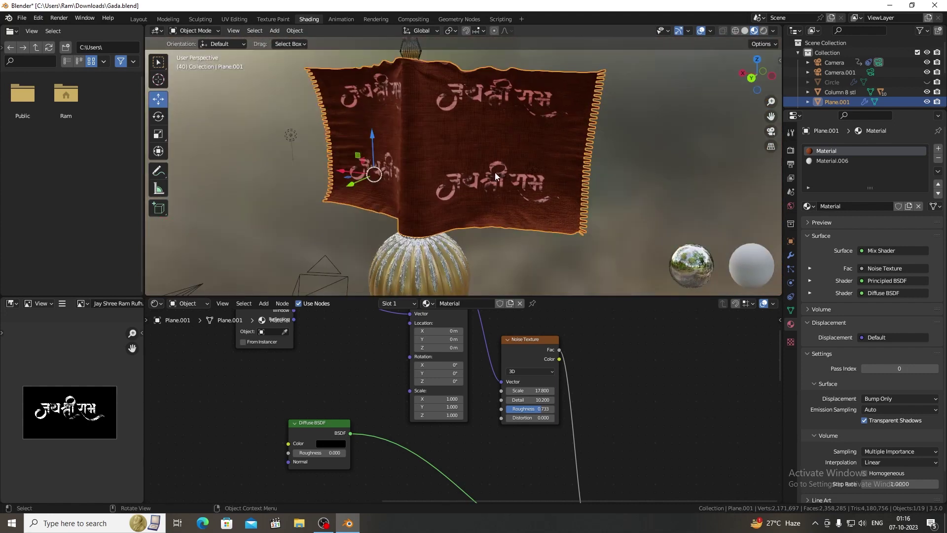
scroll(514, 338, "down", 1)
scroll(467, 401, "down", 1)
scroll(452, 393, "down", 1)
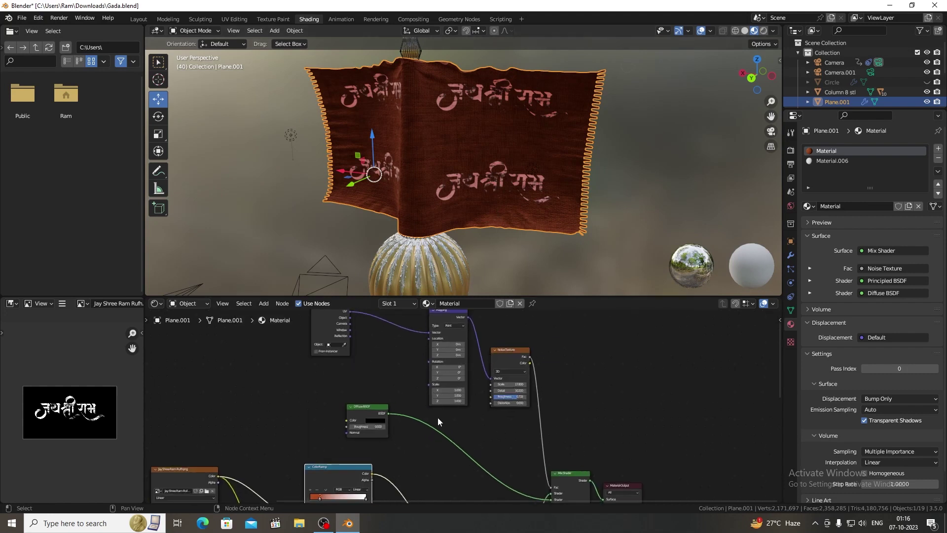
left_click(361, 407)
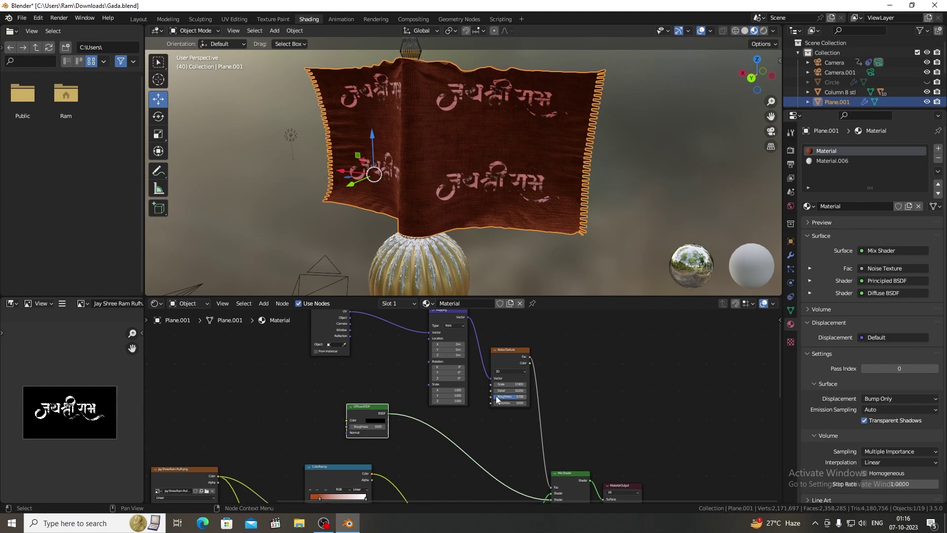
middle_click_drag(497, 399, 453, 331)
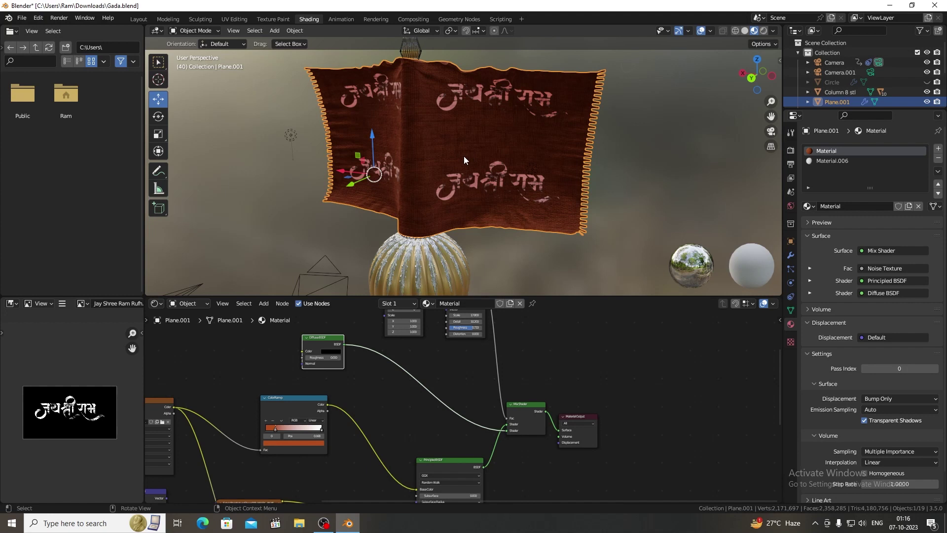
scroll(465, 156, "down", 3)
middle_click_drag(451, 174, 300, 159)
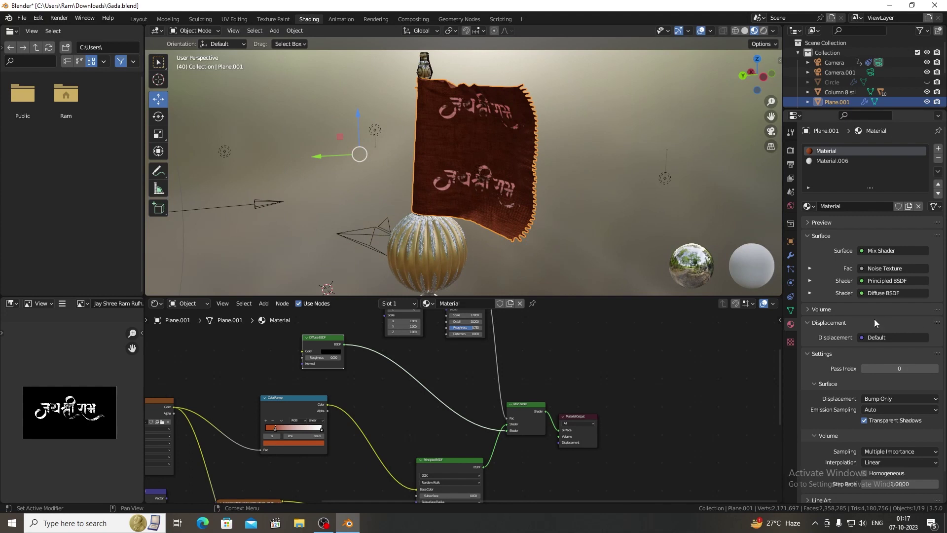
- Open Plane.001's Cloth physics settings and expand its Collisions and Field Weights panels
left_click(791, 256)
left_click(791, 283)
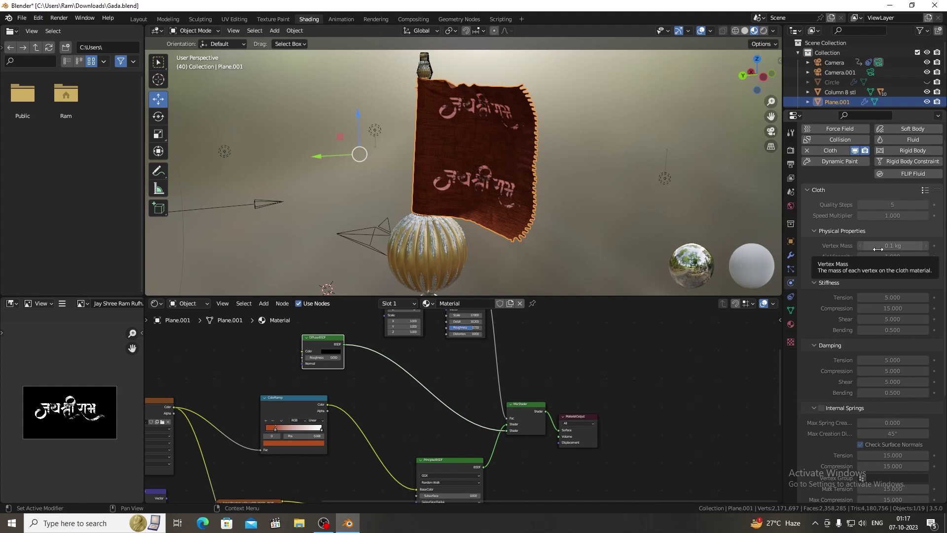
scroll(827, 294, "down", 4)
scroll(827, 292, "down", 3)
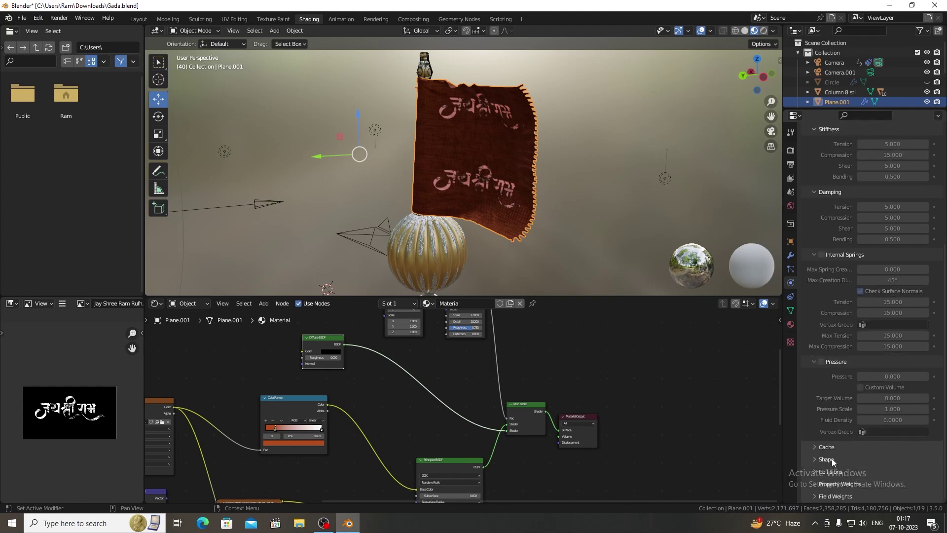
left_click(839, 472)
scroll(837, 394, "down", 6)
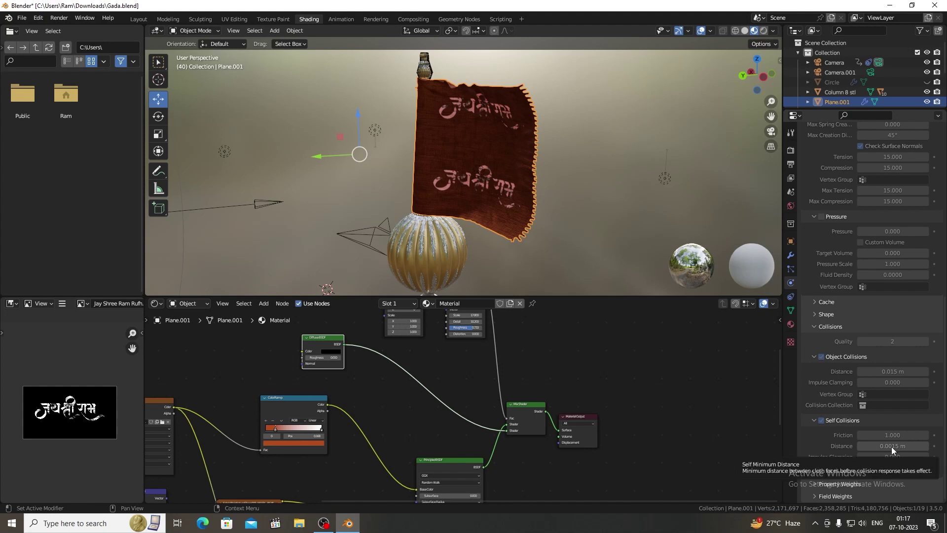
left_click(838, 495)
scroll(844, 444, "down", 4)
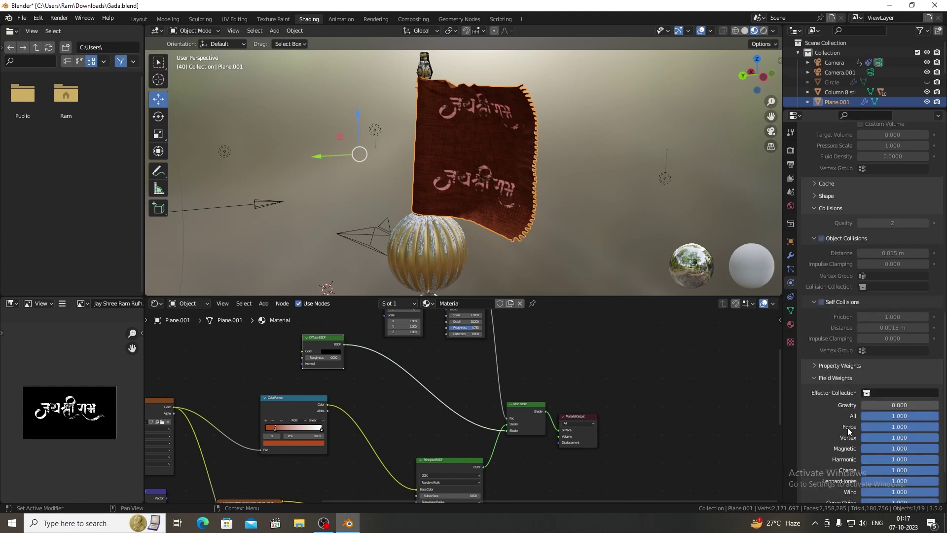
scroll(858, 390, "down", 4)
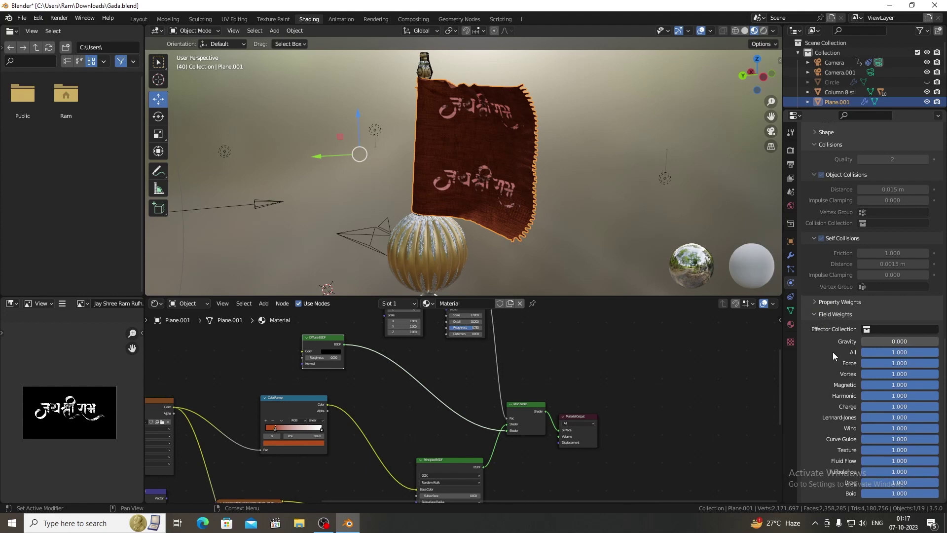
scroll(379, 199, "down", 3)
mouse_move(378, 199)
middle_mouse_down()
mouse_move(349, 183)
mouse_move(346, 162)
mouse_move(287, 127)
middle_mouse_up()
- Select the Wind force field (strength 1500) and orbit to check its placement beside the flag
left_click(286, 127)
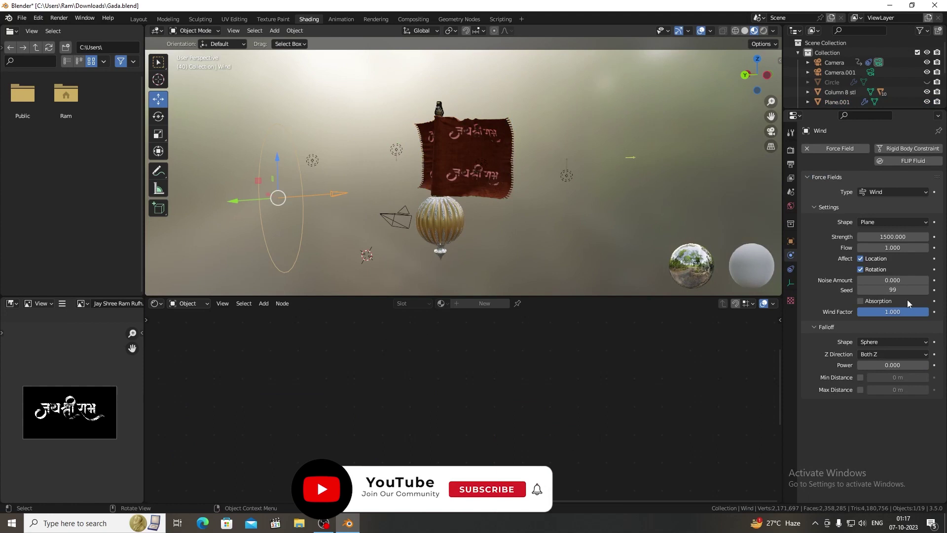
middle_click_drag(442, 176, 425, 121)
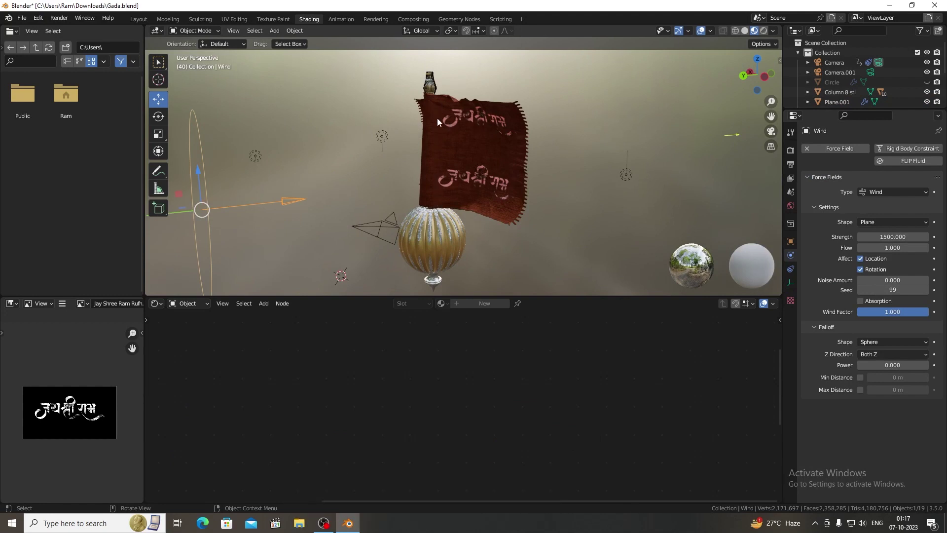
middle_click_drag(454, 179, 310, 184)
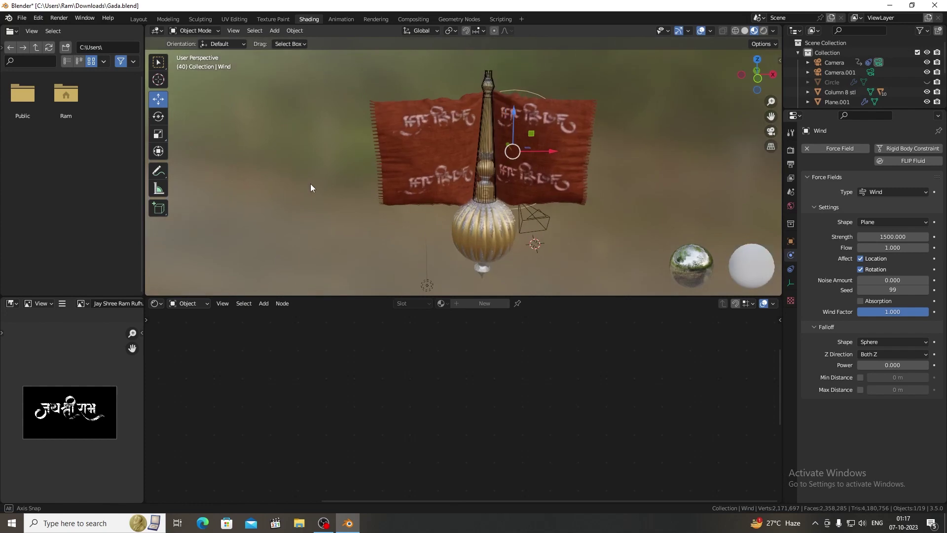
mouse_move(462, 187)
middle_mouse_down()
mouse_move(311, 201)
mouse_move(504, 188)
mouse_move(463, 164)
middle_mouse_up()
- Reselect Plane.001, then temporarily enlarge and zoom the Shader Editor to review its whole node tree
key("ctrl+z")
middle_click_drag(449, 370, 531, 374)
scroll(531, 375, "down", 2)
scroll(520, 399, "up", 2)
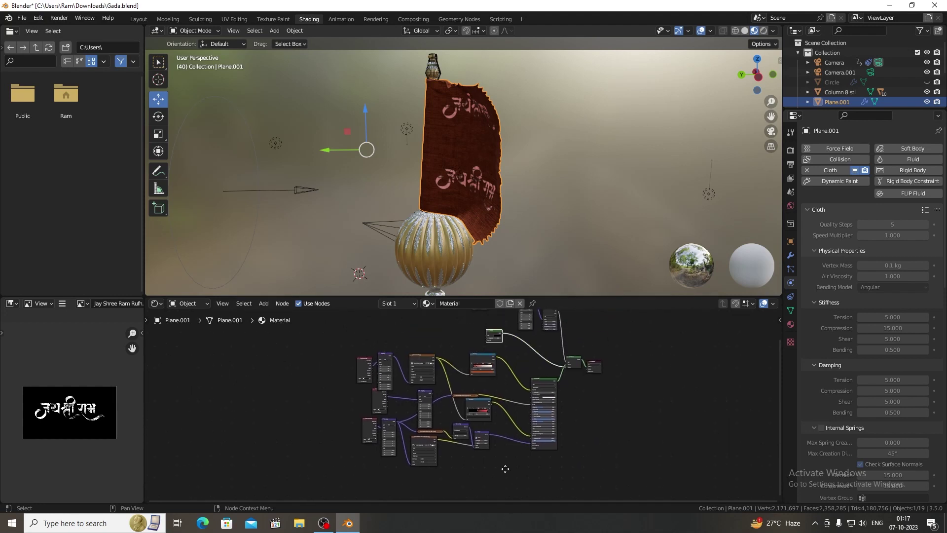
scroll(517, 391, "up", 1)
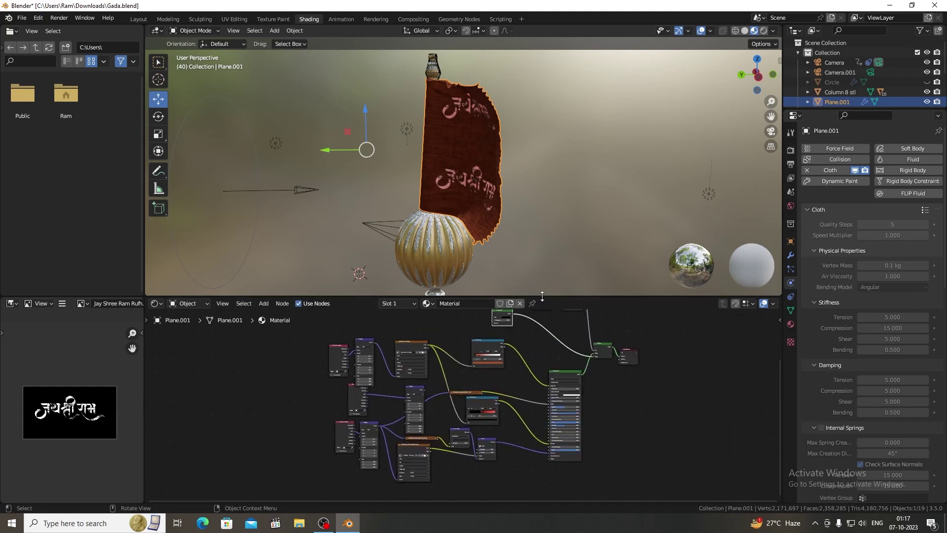
left_click_drag(536, 295, 513, 157)
scroll(510, 255, "up", 1)
scroll(510, 256, "up", 1)
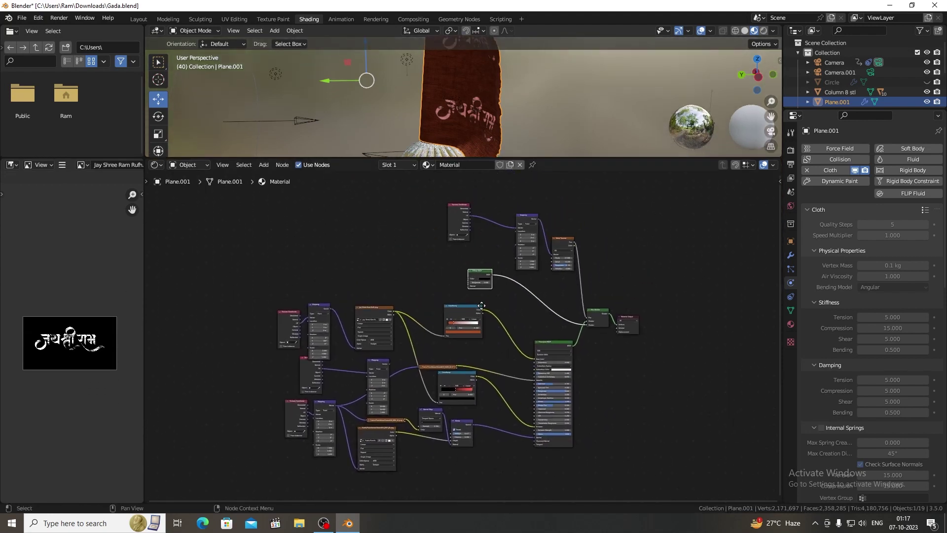
scroll(481, 303, "up", 1)
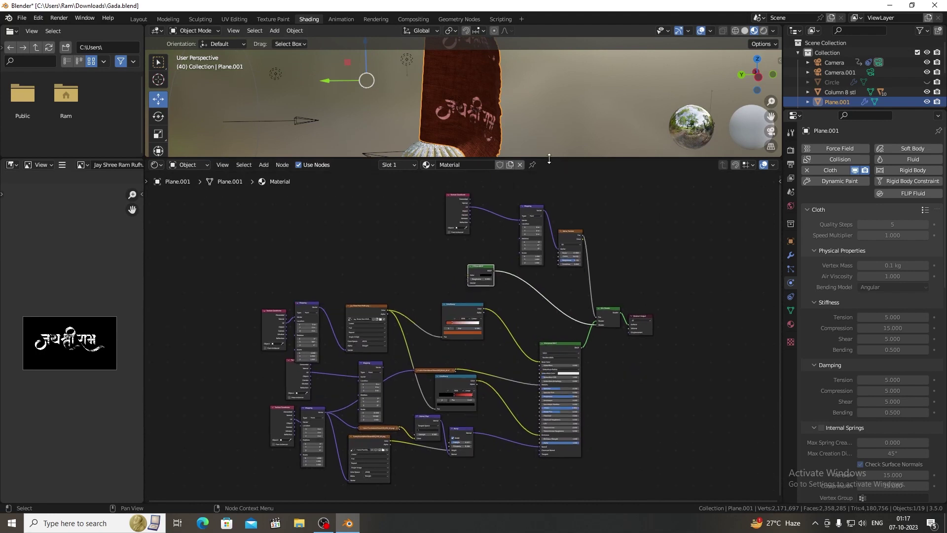
left_click_drag(549, 158, 542, 295)
- Select the golden ball Column 8 stl.002 to view its collision settings, orbiting down the pole
left_click(461, 257)
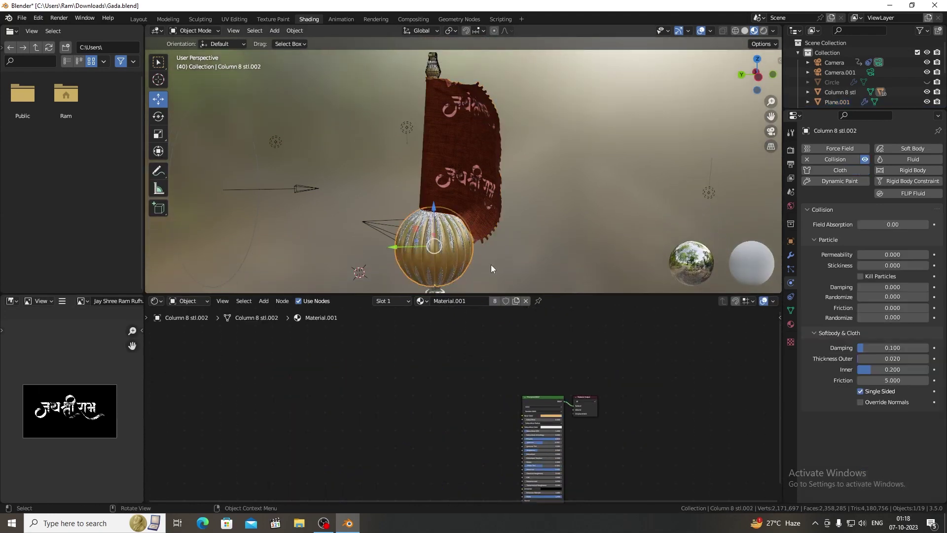
middle_click_drag(492, 269, 438, 204)
scroll(437, 204, "up", 3)
scroll(489, 178, "up", 2)
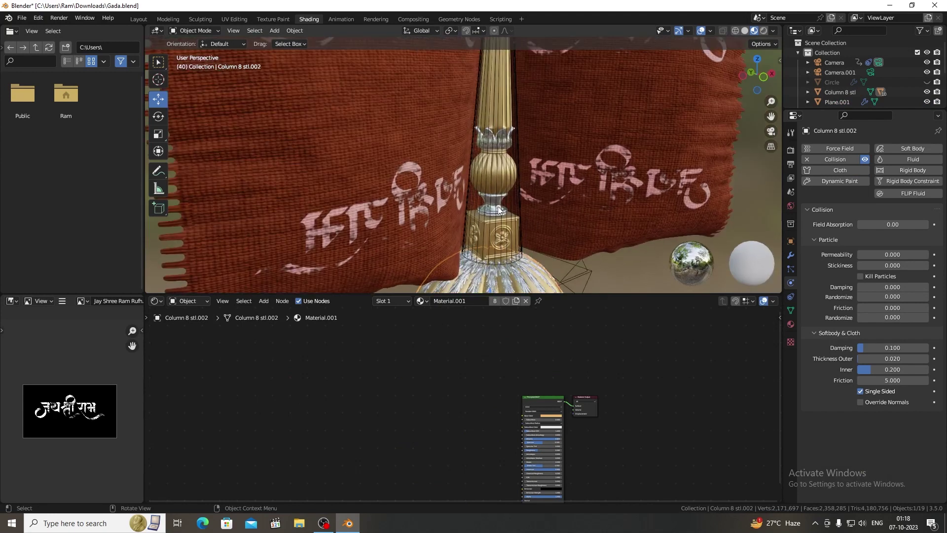
scroll(498, 210, "up", 3)
scroll(548, 134, "down", 2)
mouse_move(544, 109)
middle_mouse_down("shift")
mouse_move(487, 149)
mouse_move(460, 285)
middle_mouse_up("shift")
- Select the Column 8 stl pole column and orbit around the flag and column
left_click(479, 171)
scroll(484, 157, "down", 3)
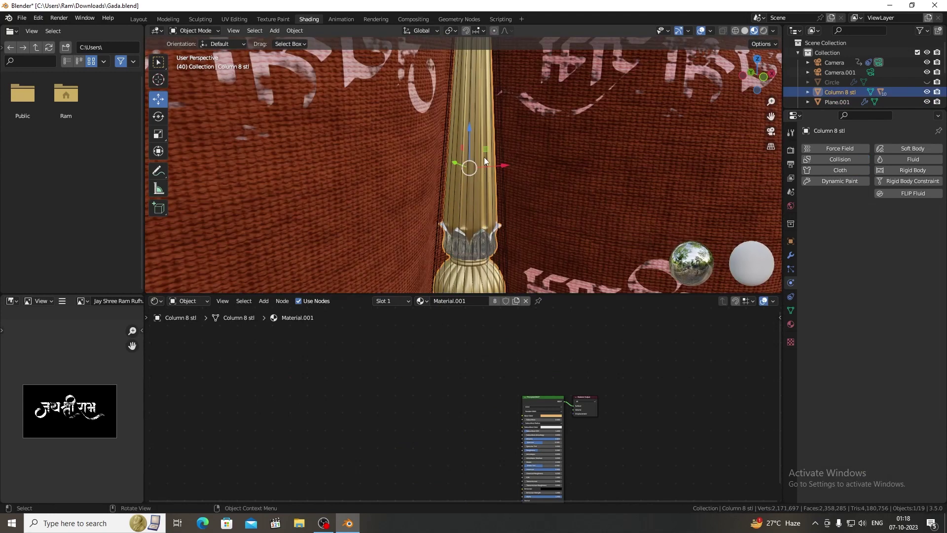
middle_click_drag(485, 157, 466, 209, "shift")
scroll(464, 109, "up", 2)
mouse_move(464, 108)
middle_mouse_down()
mouse_move(458, 157)
mouse_move(401, 230)
middle_mouse_up()
scroll(390, 170, "down", 2)
- Select the golden Cylinder shaft to show its Collision physics, then zoom out to the sky sphere
left_click(444, 114)
mouse_move(445, 113)
middle_mouse_down()
mouse_move(458, 82)
mouse_move(467, 190)
mouse_move(451, 207)
middle_mouse_up()
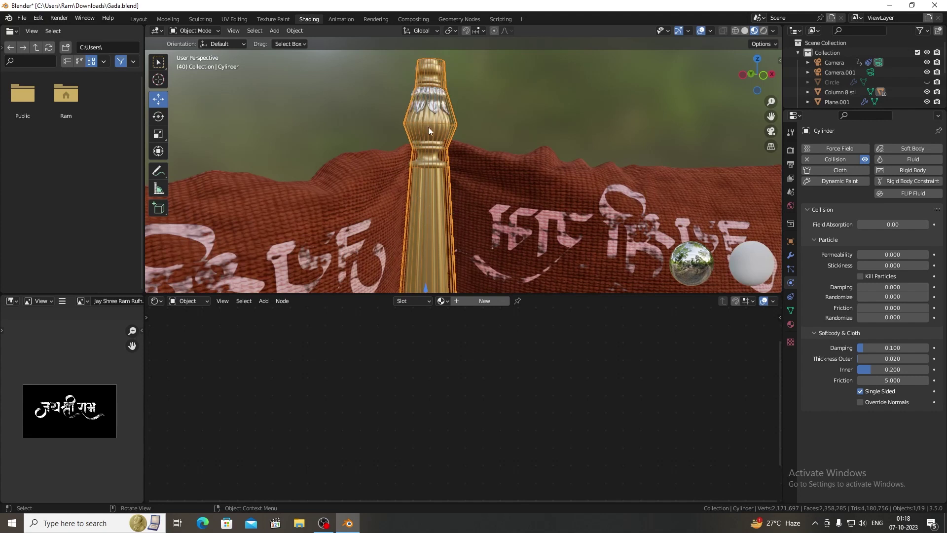
scroll(424, 147, "up", 2)
mouse_move(426, 148)
middle_mouse_down()
mouse_move(419, 195)
mouse_move(363, 163)
mouse_move(375, 130)
mouse_move(357, 64)
middle_mouse_up()
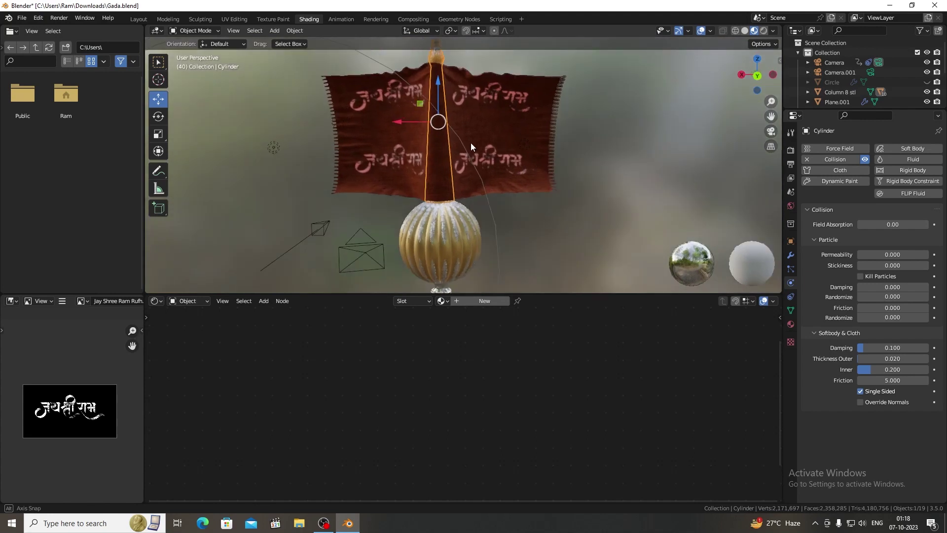
scroll(479, 157, "down", 10)
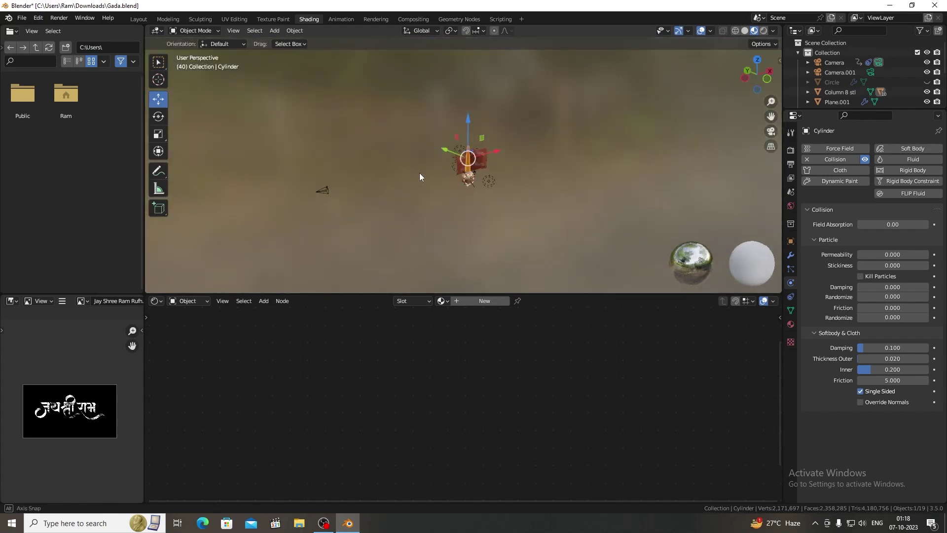
scroll(499, 165, "up", 2)
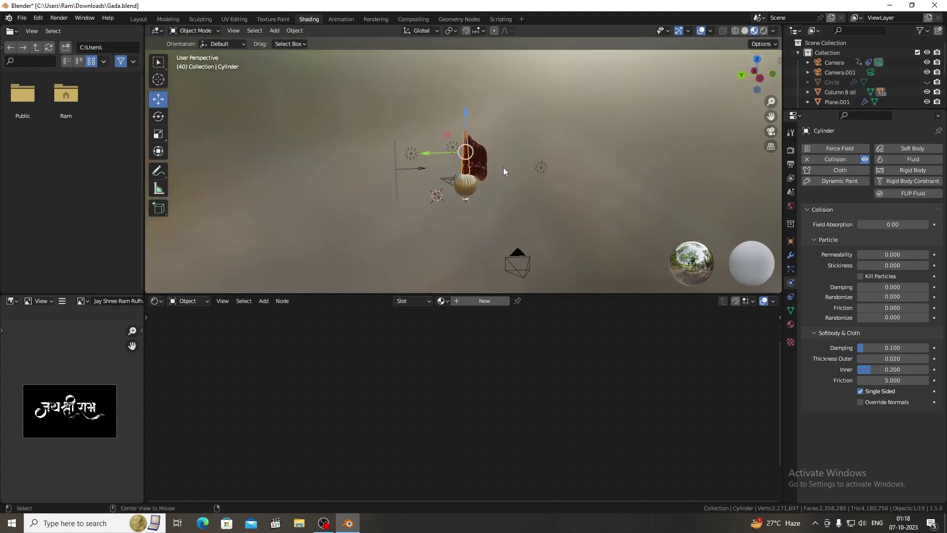
scroll(458, 172, "down", 5)
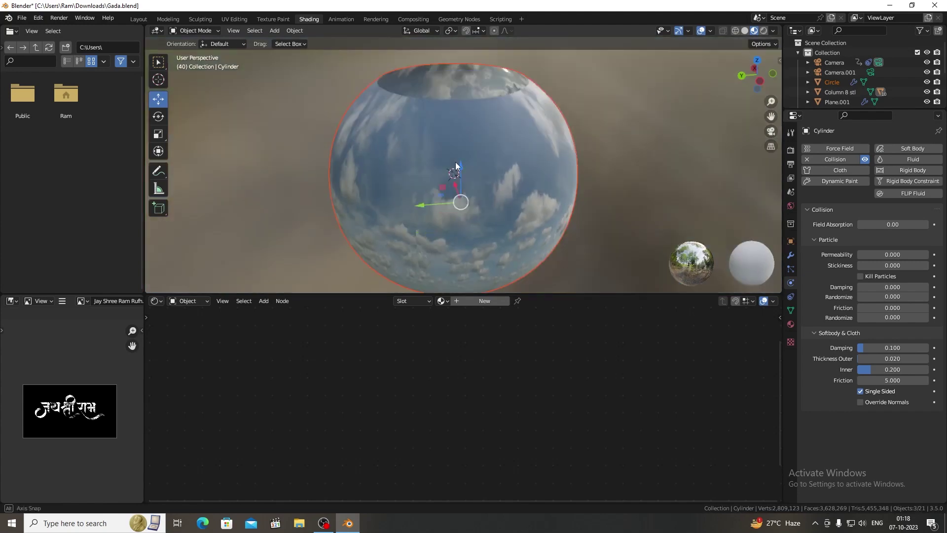